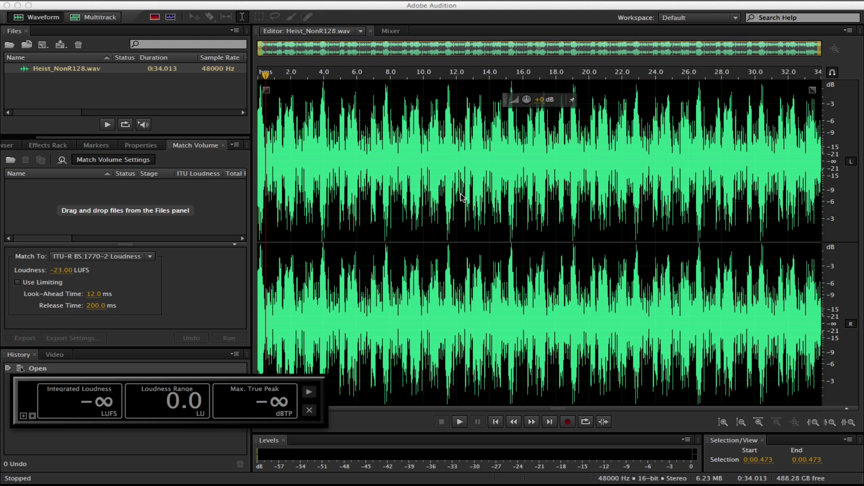
Step: Turn the Soundflower (2ch) output volume down to just above minimum in System Preferences > Sound
click(461, 197)
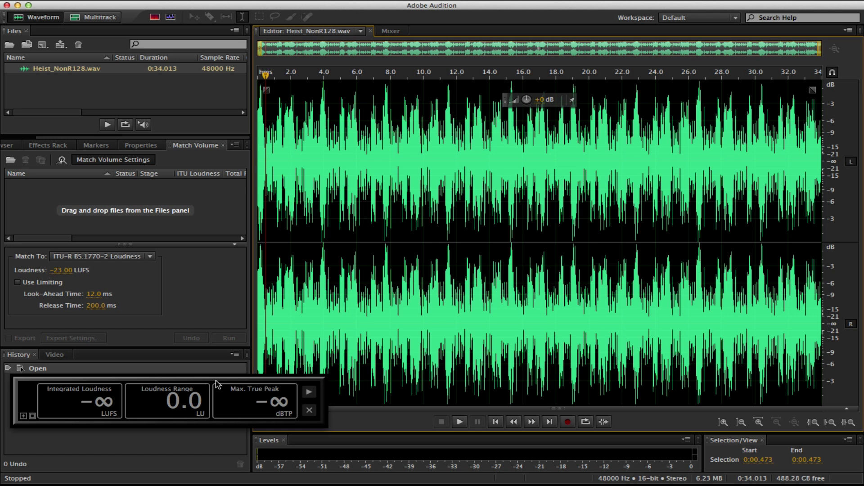
click(548, 1)
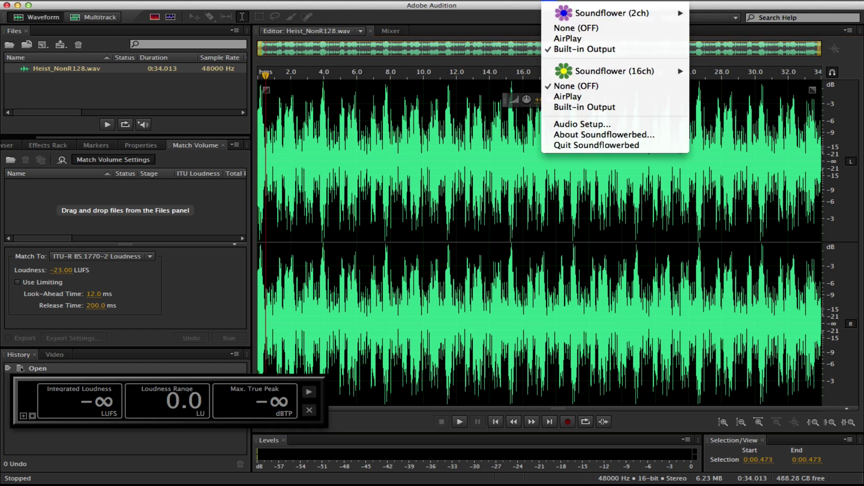
click(220, 12)
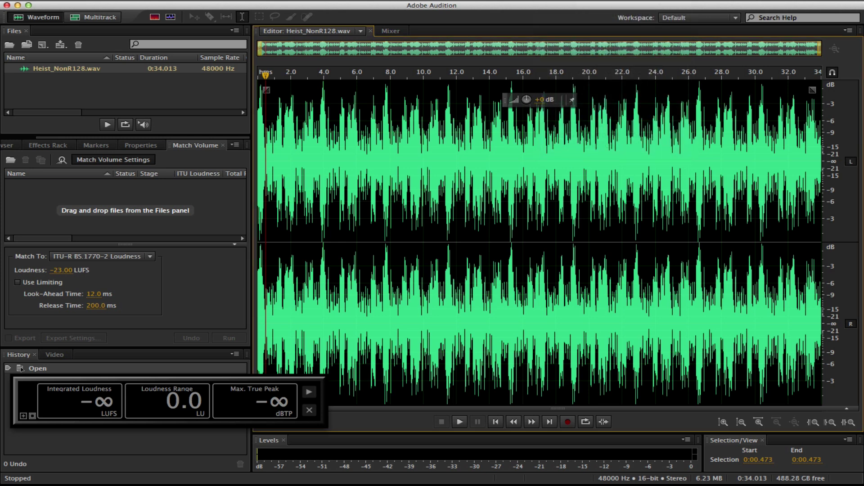
click(10, 1)
click(62, 46)
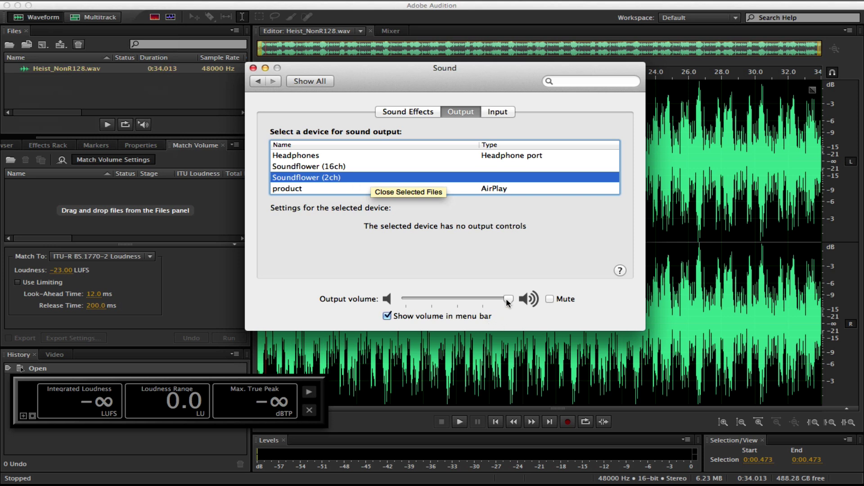
drag(508, 300, 396, 303)
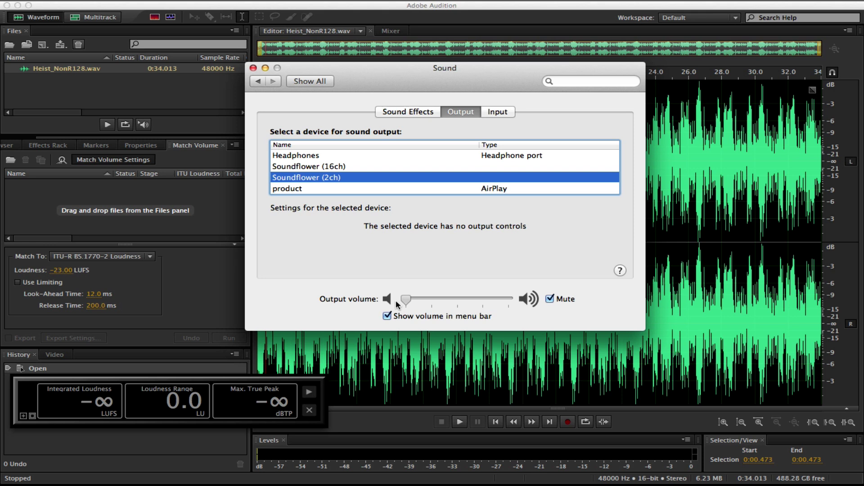
drag(397, 303, 511, 300)
Step: Set the PPMulatorXL meter type to EBU R 128: Loudness in its preferences
click(431, 10)
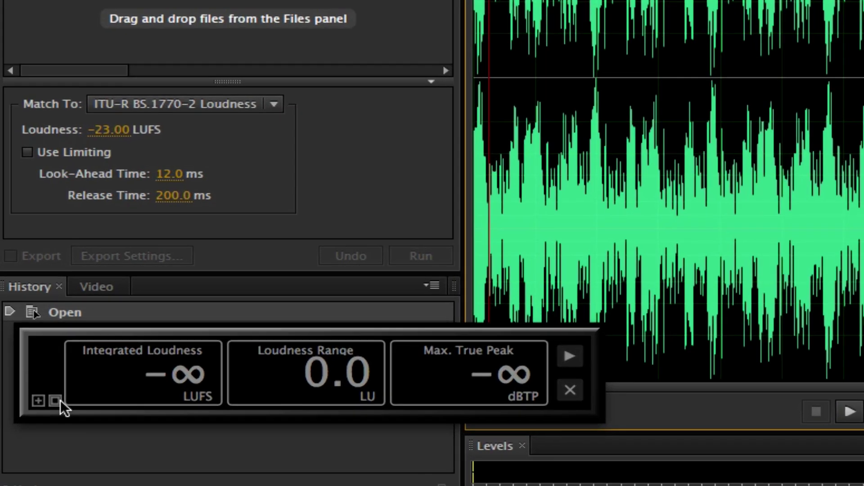
click(32, 416)
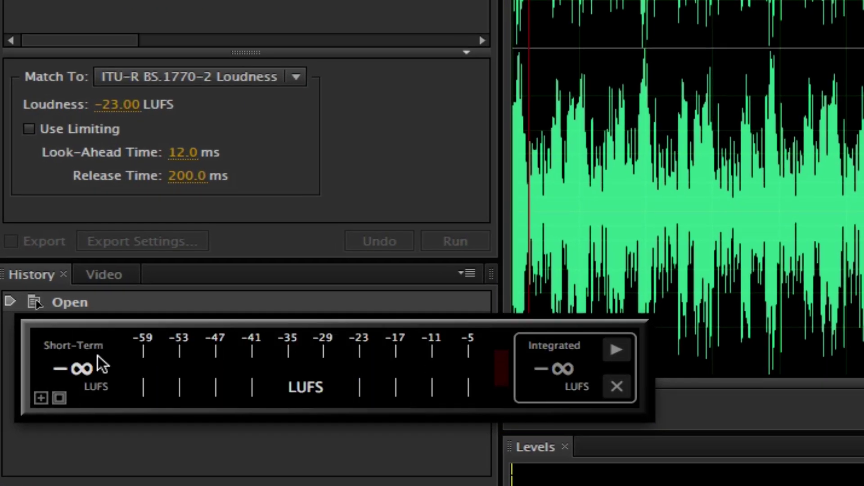
click(54, 396)
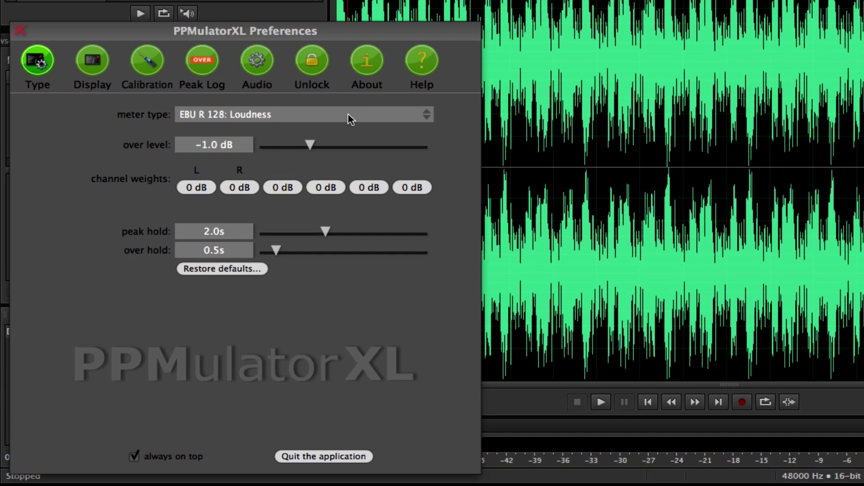
click(347, 113)
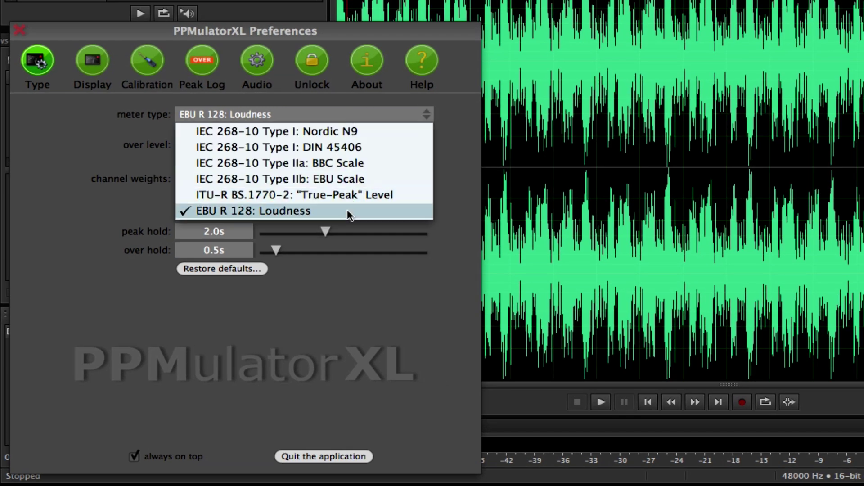
click(380, 162)
drag(256, 38, 692, 0)
click(728, 81)
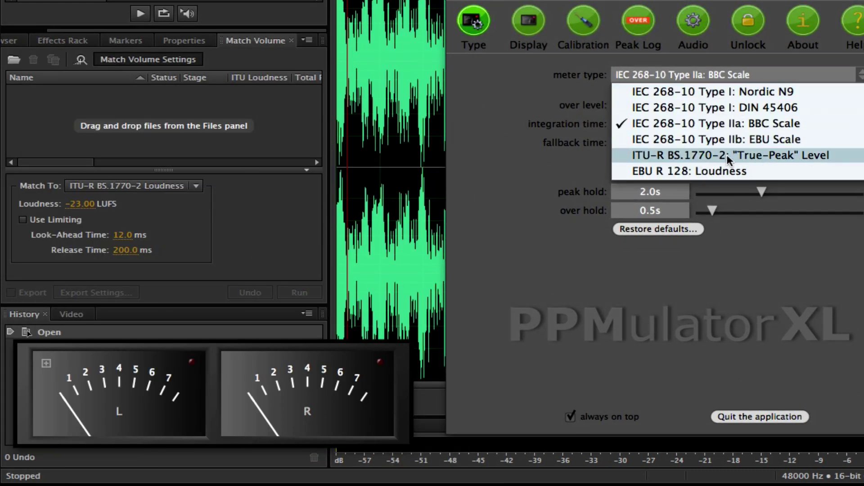
click(626, 170)
Step: Calibrate the meter to a -24.0 LUFS reference level
click(583, 22)
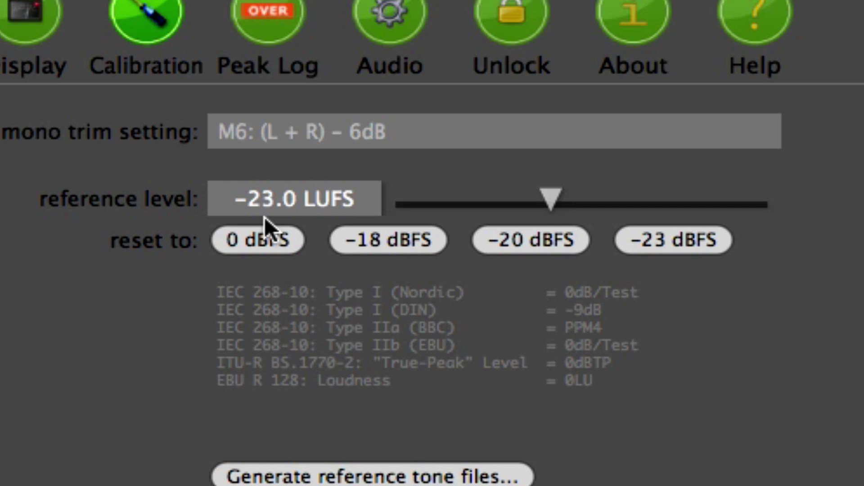
double_click(295, 203)
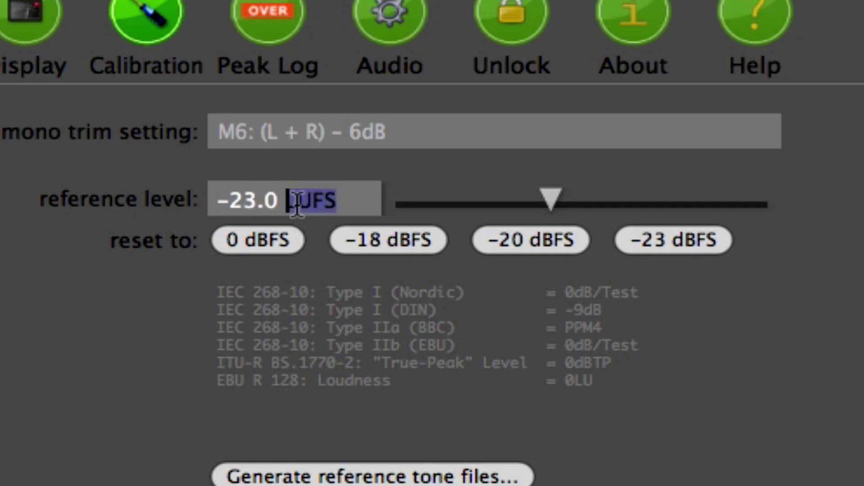
drag(333, 201, 139, 187)
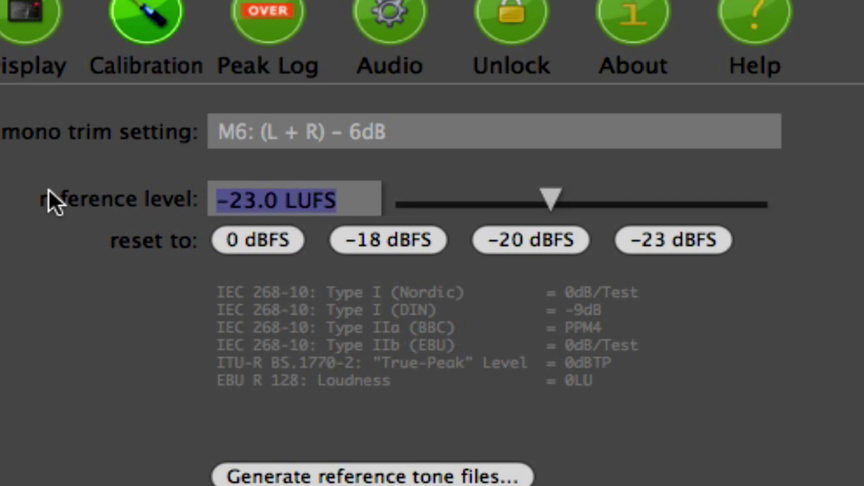
text(-24)
key(Return)
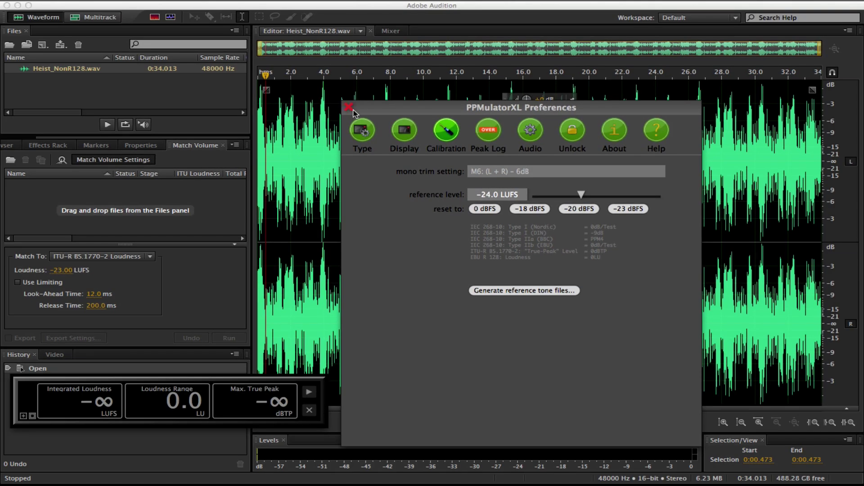
Step: Close the meter preferences, move the playhead to the start, and start loudness metering
click(305, 94)
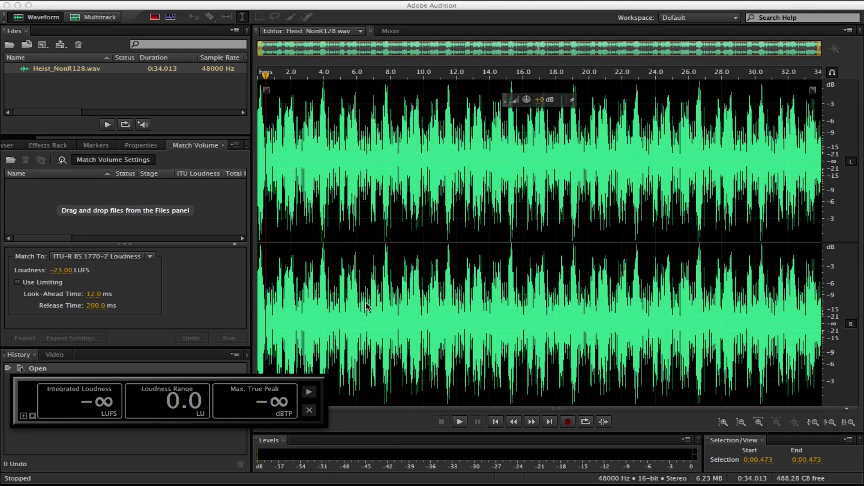
click(268, 79)
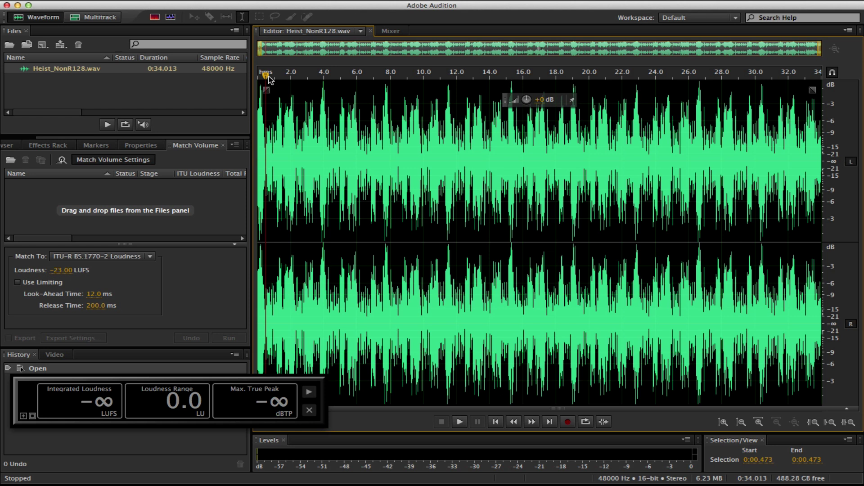
drag(269, 79, 258, 78)
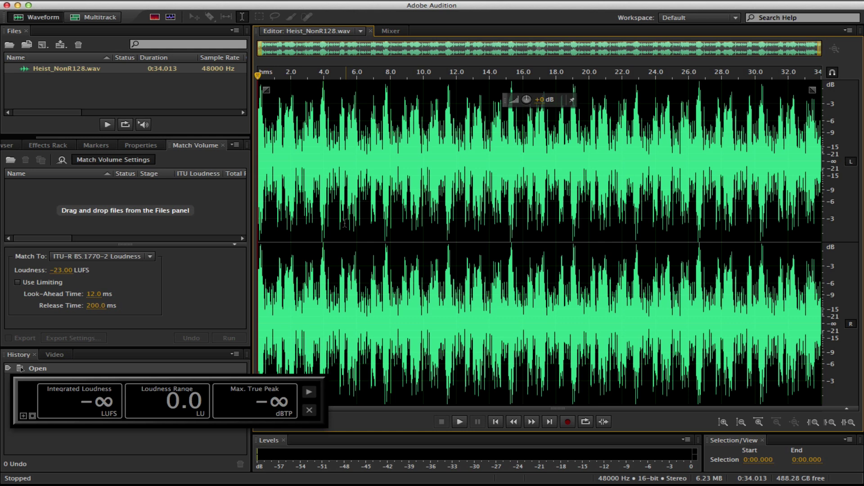
click(316, 394)
click(314, 392)
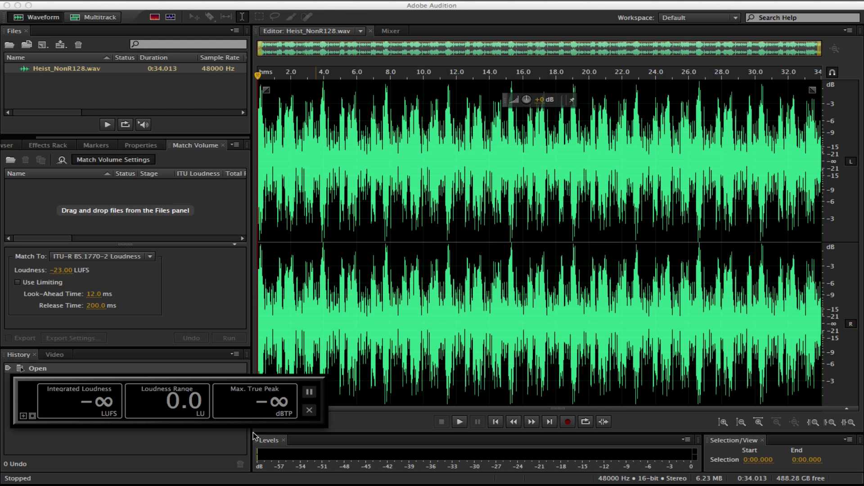
Step: Play Heist_NonR128.wav through, then freeze the meter at -12.5 LUFS, 4.5 LU, 0.0 dBTP
click(295, 9)
key(space)
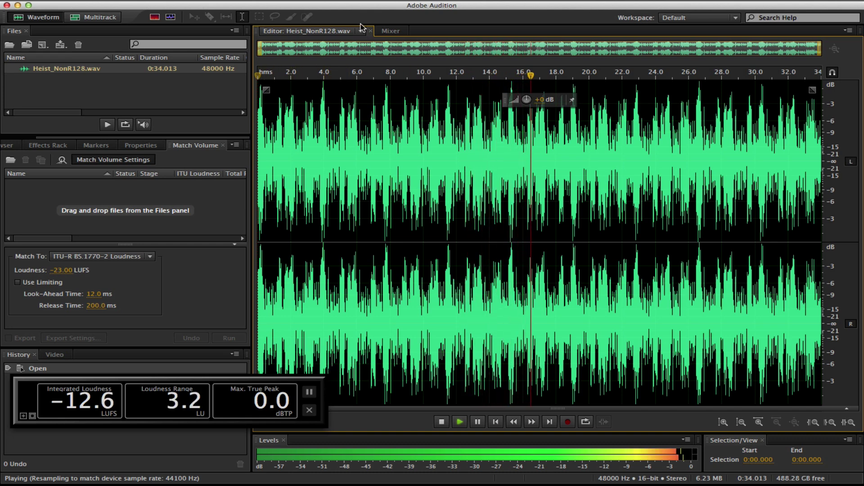
key(space)
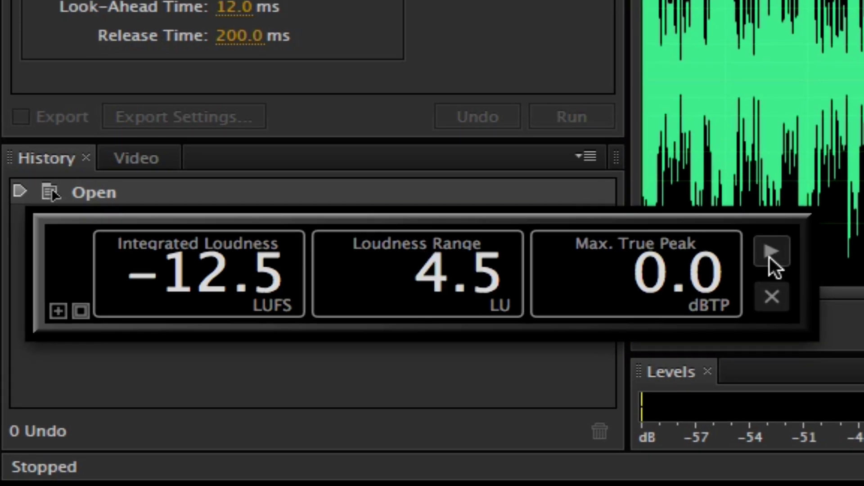
click(771, 254)
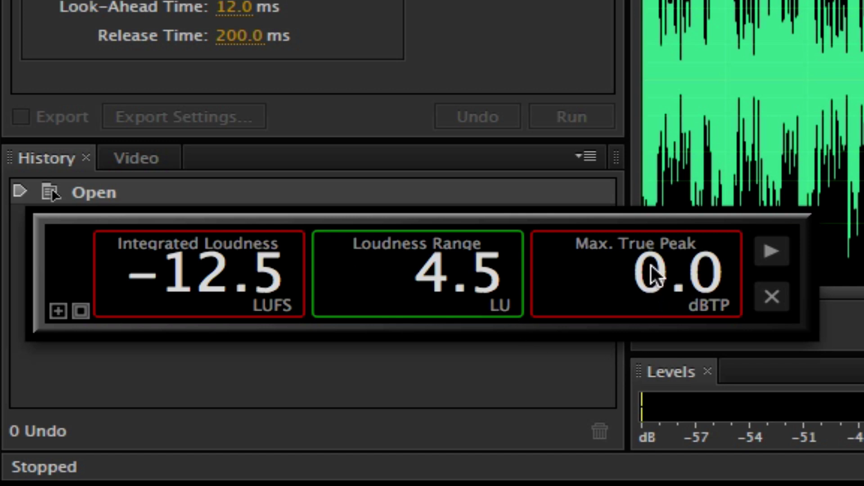
mouse_move(636, 277)
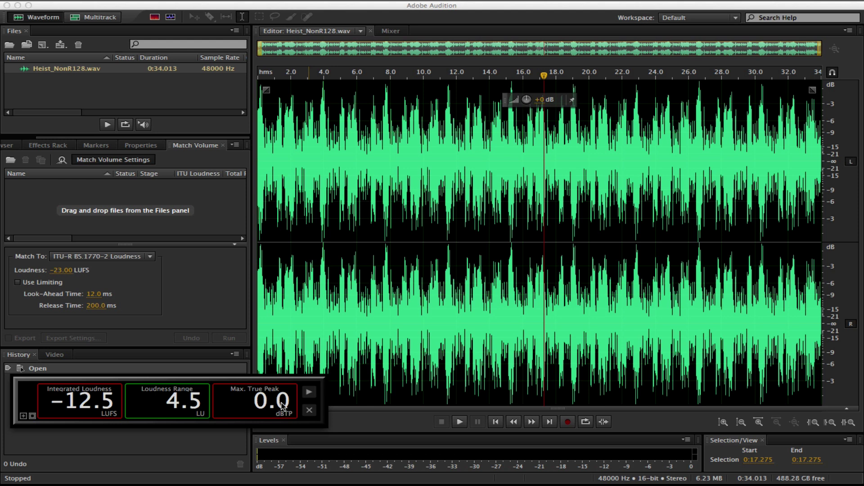
Step: Close and reopen the Match Volume panel
click(395, 72)
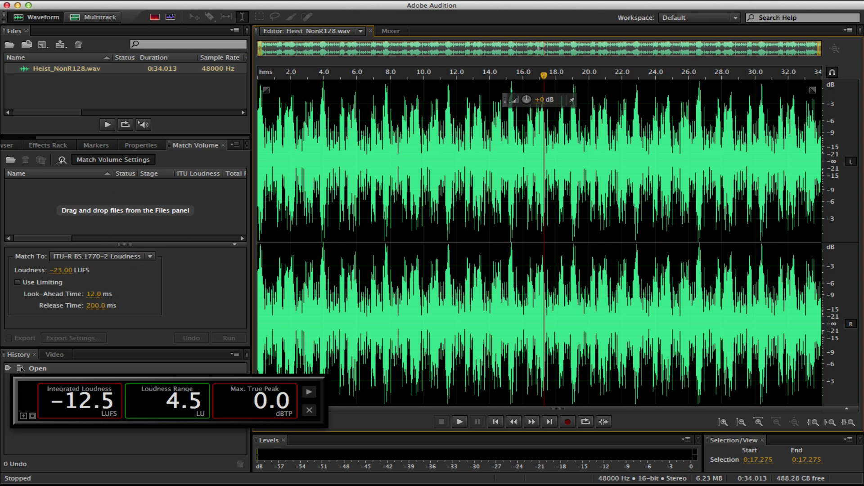
click(347, 1)
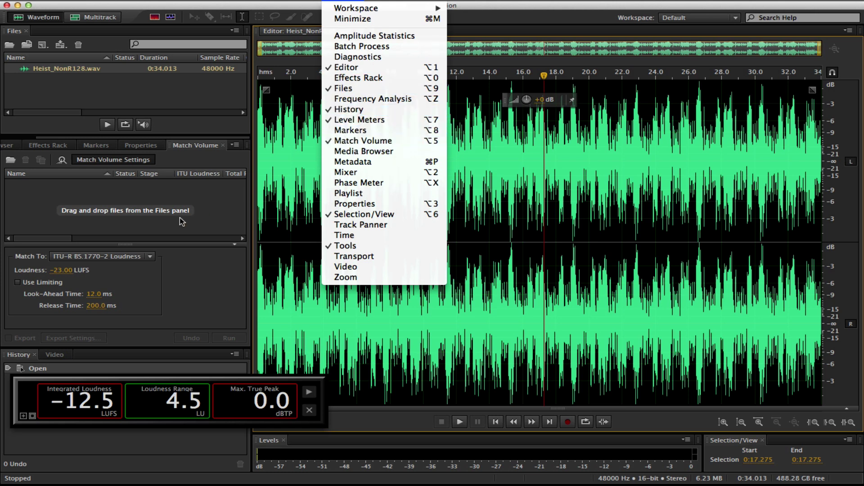
click(198, 296)
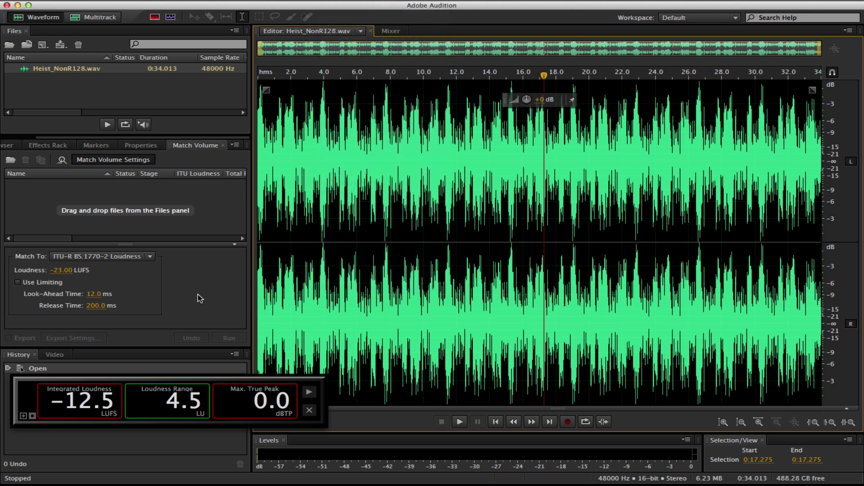
right_click(193, 148)
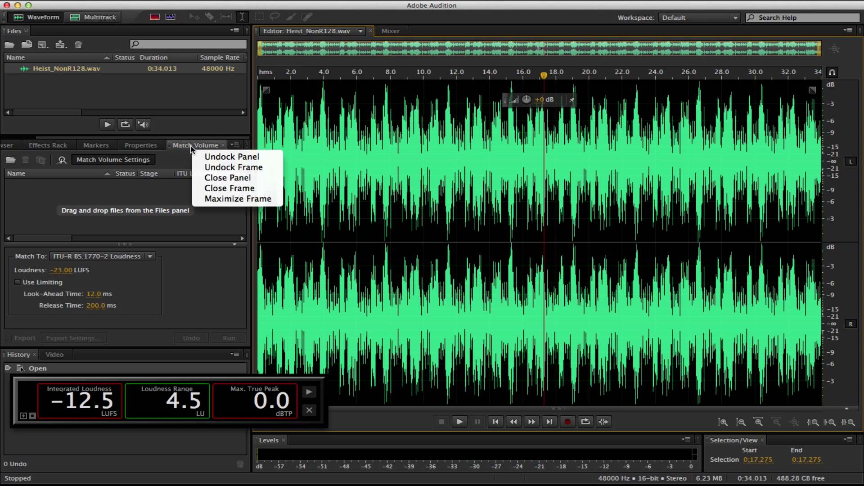
click(221, 180)
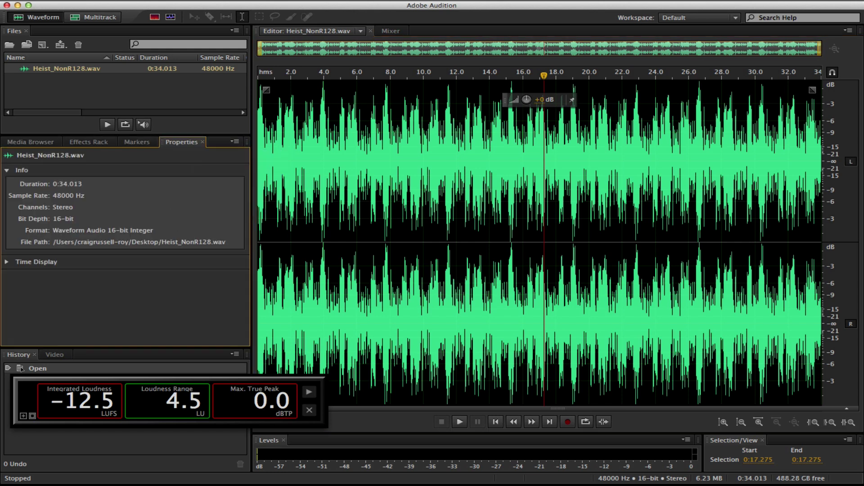
click(356, 139)
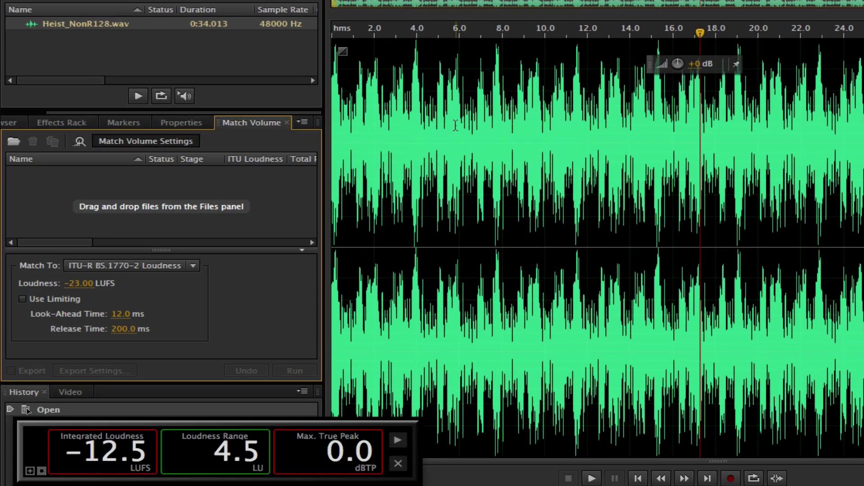
Step: Keep ITU-R BS.1770-2 Loudness as the standard and set target loudness to -24 LUFS
click(173, 266)
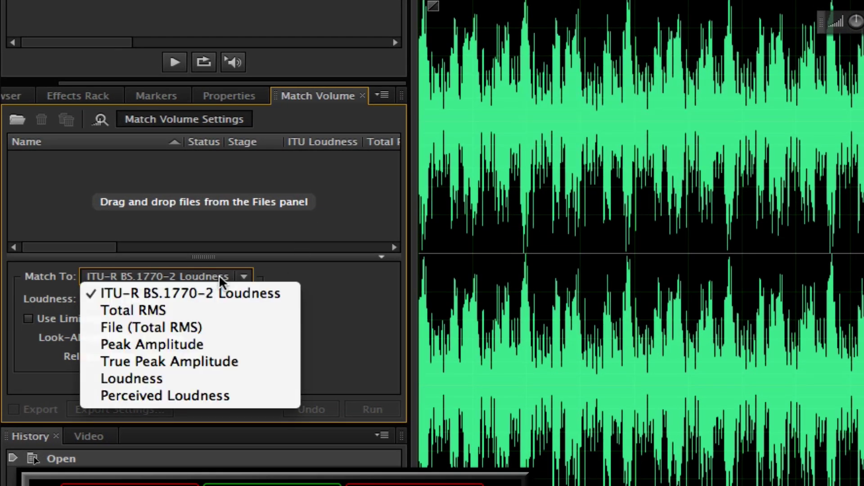
click(255, 293)
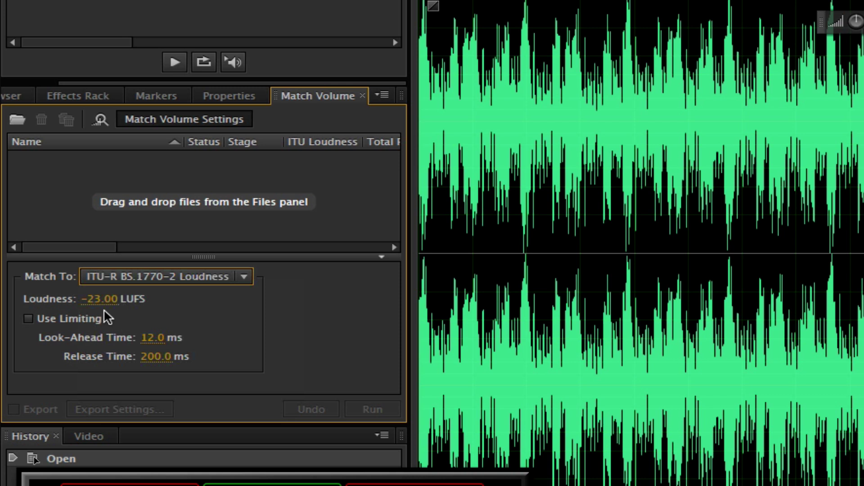
click(100, 299)
text(-24)
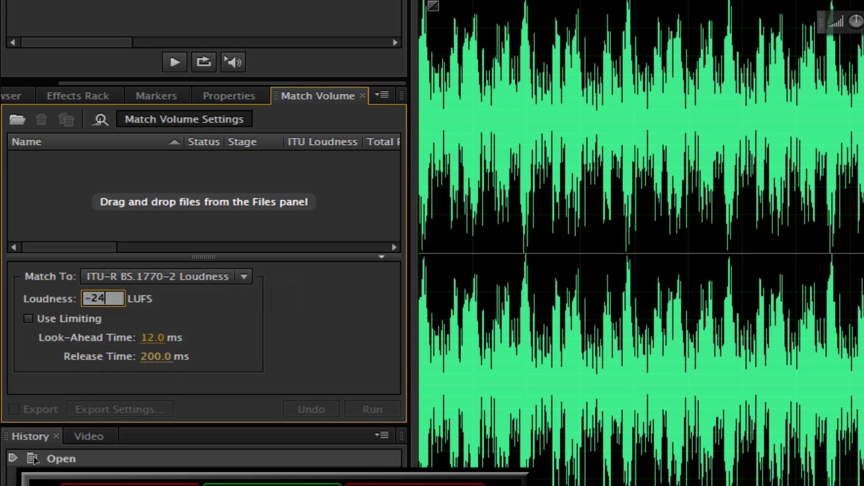
key(Tab)
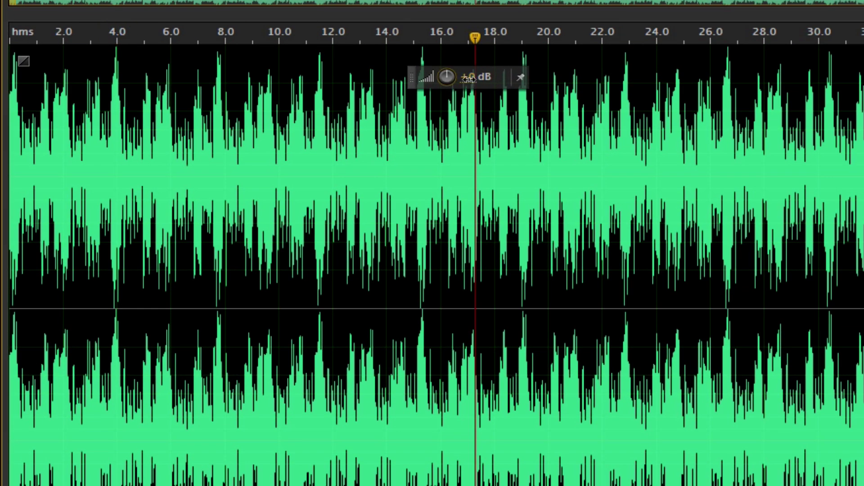
Step: Lower Heist_NonR128.wav by 3.9 dB, then match it to -24 LUFS with limiting
drag(471, 89, 451, 79)
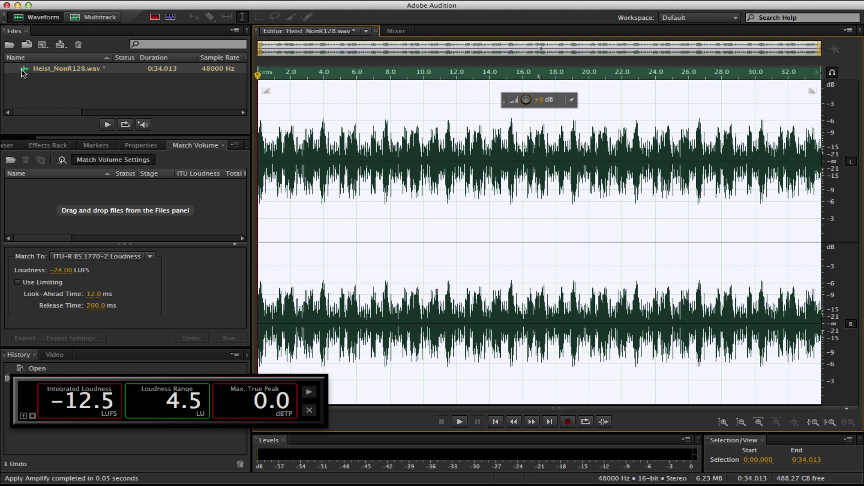
drag(23, 73, 87, 209)
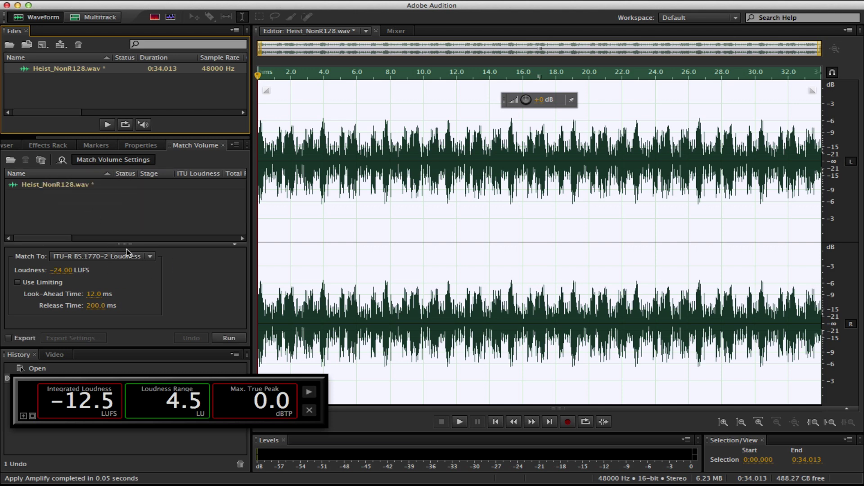
click(36, 282)
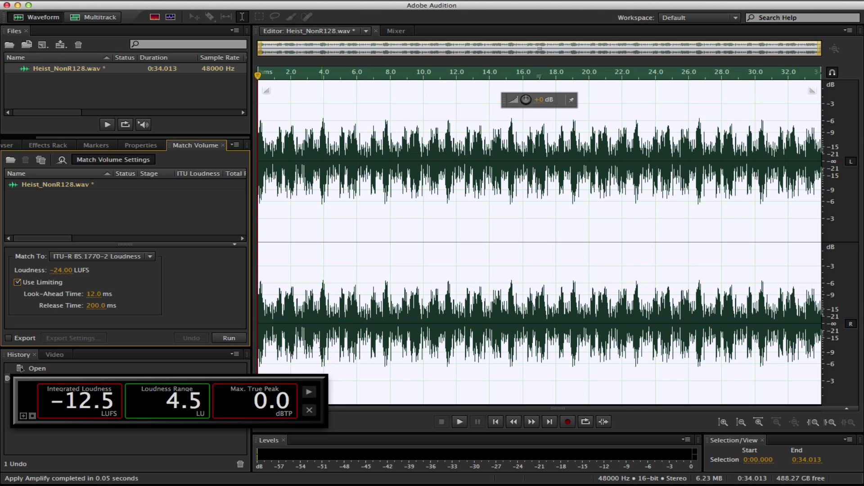
click(229, 338)
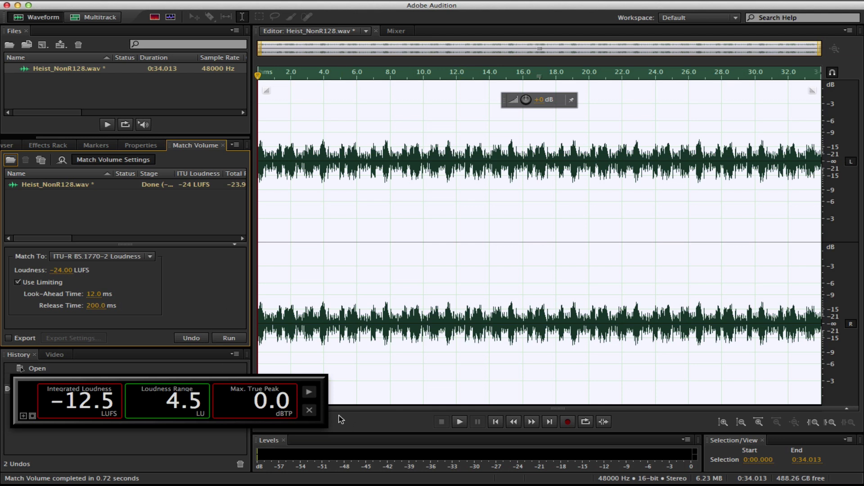
Step: Reset the meter, replay the matched file, and freeze readings at -23.9 LUFS integrated
click(308, 411)
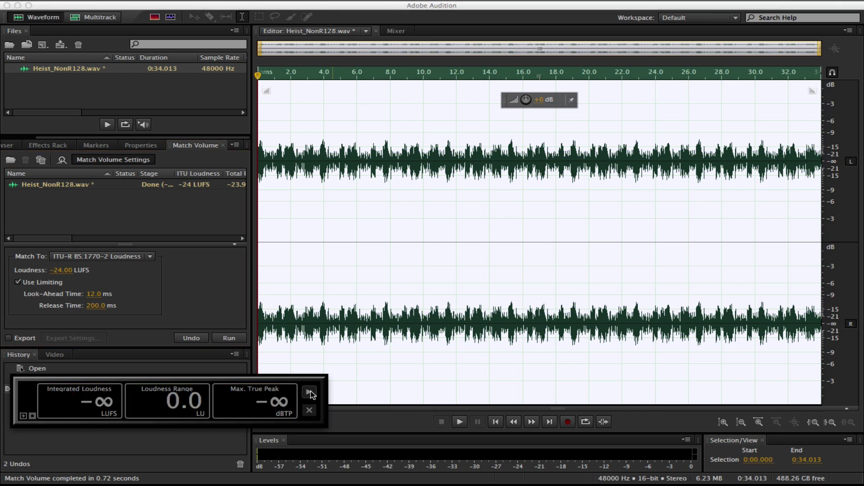
click(310, 393)
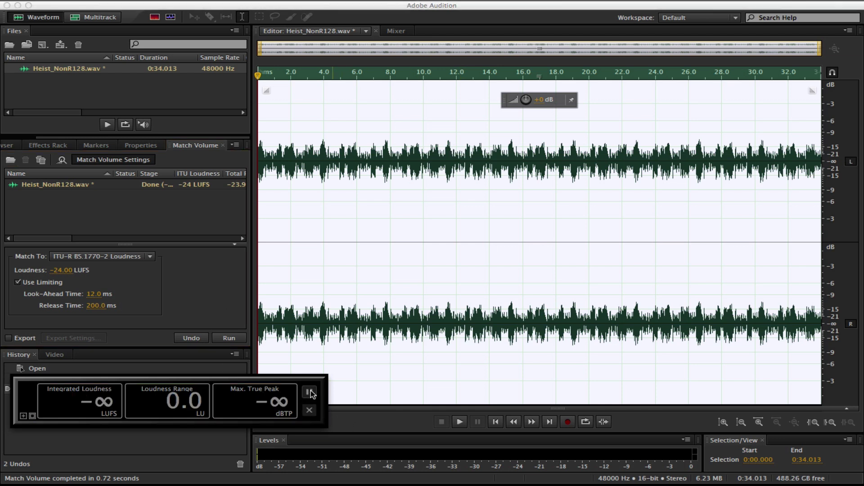
click(320, 12)
key(space)
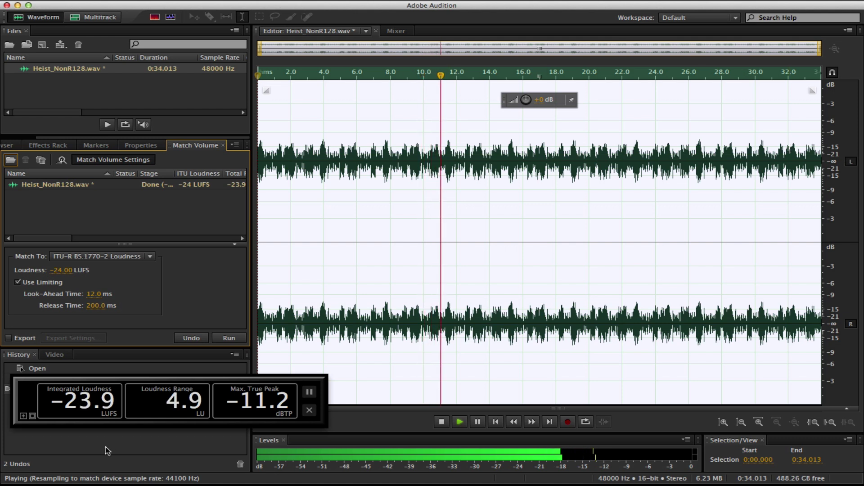
click(310, 394)
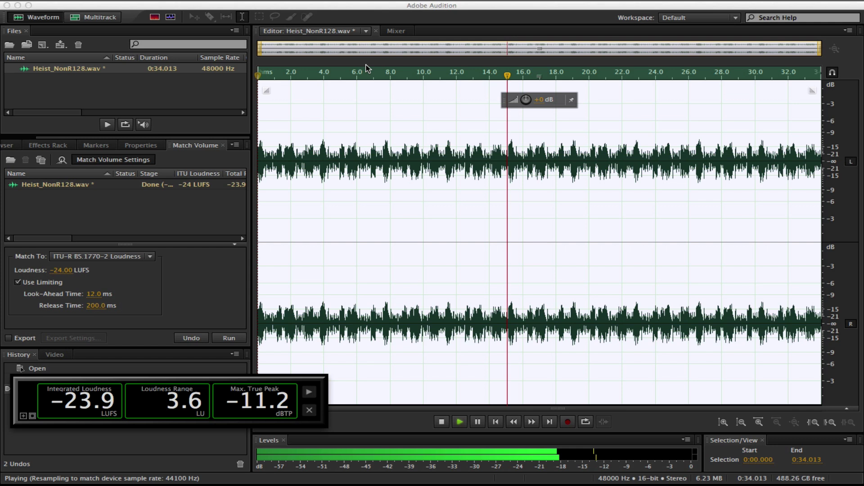
click(401, 11)
key(space)
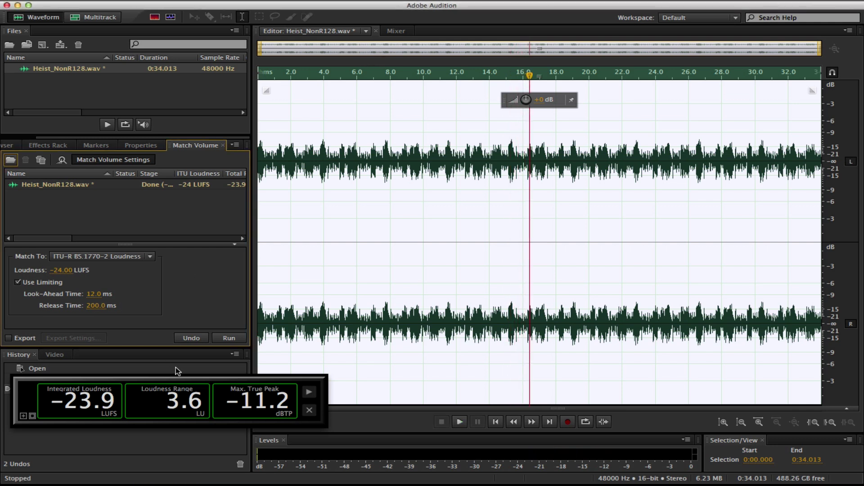